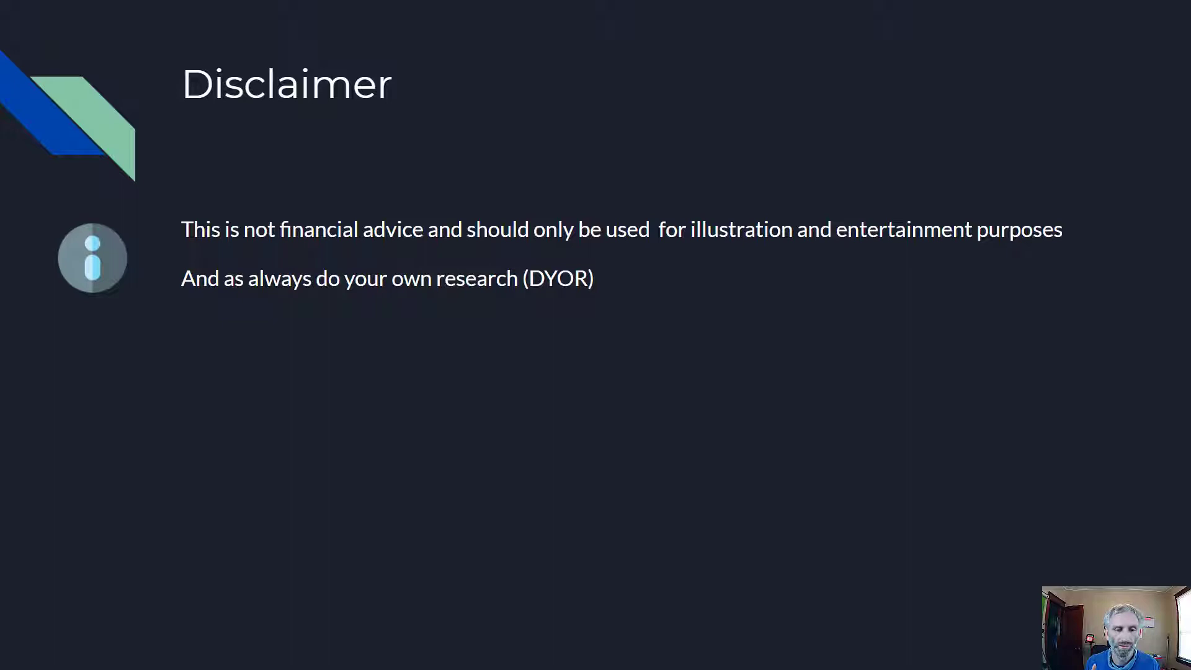
Advance from the Disclaimer to the 'Revoking the Contracts' slide listing Polygonscan, Debank and Unrekt
click(1010, 413)
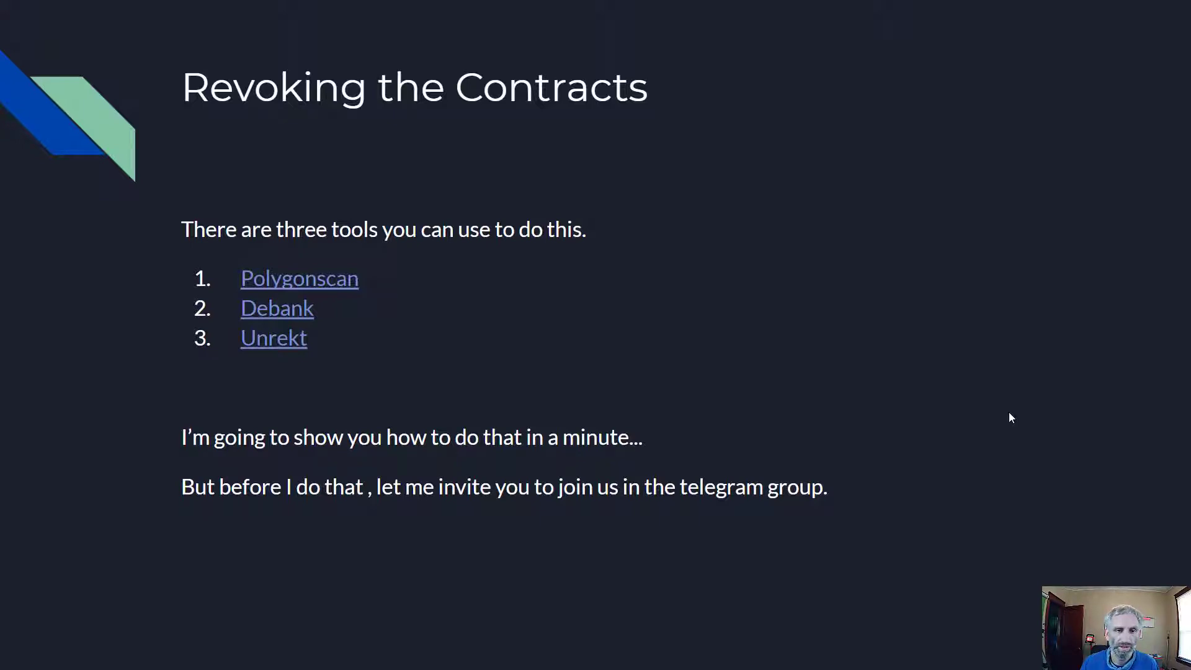
Move through the Coin Harvest Pumps slide to the 'Let's go check out the tools' slide
key(Right)
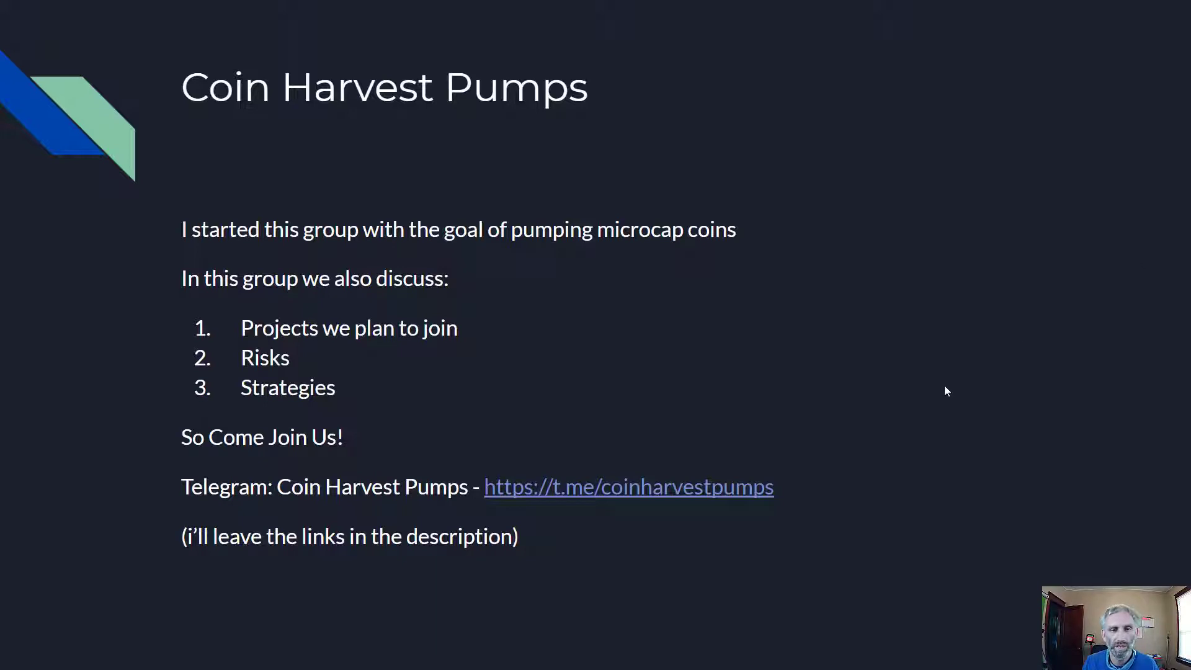
key(Right)
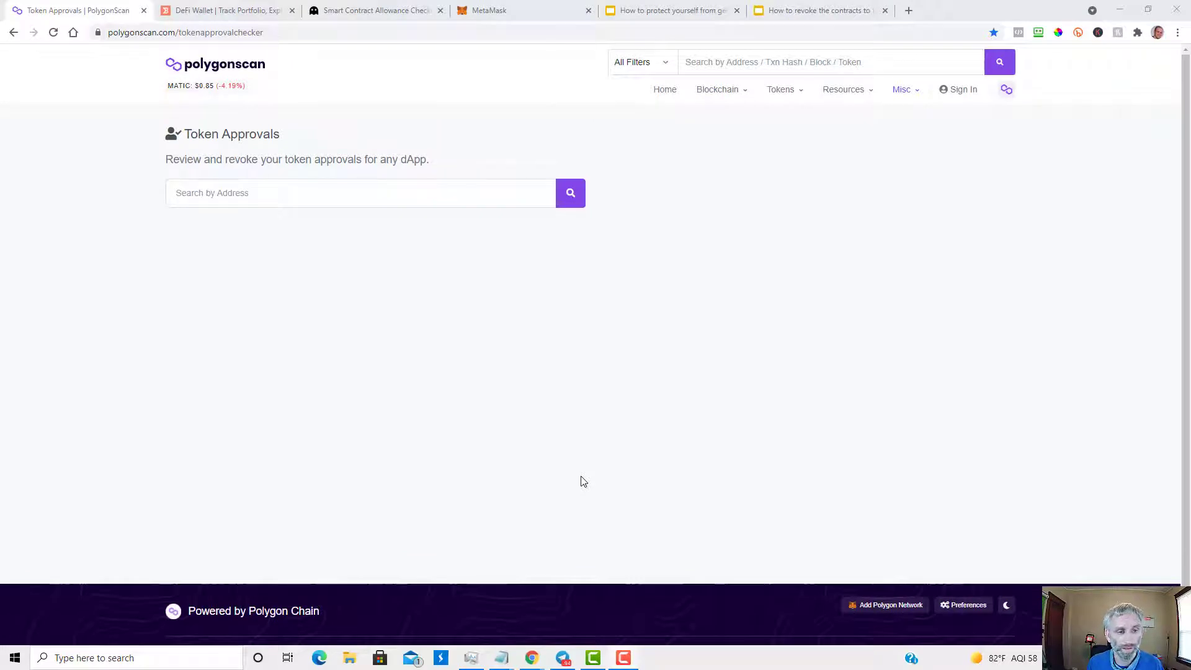
Look up the wallet's token approvals on PolygonScan and connect the wallet via Web3
right_click(236, 193)
click(273, 289)
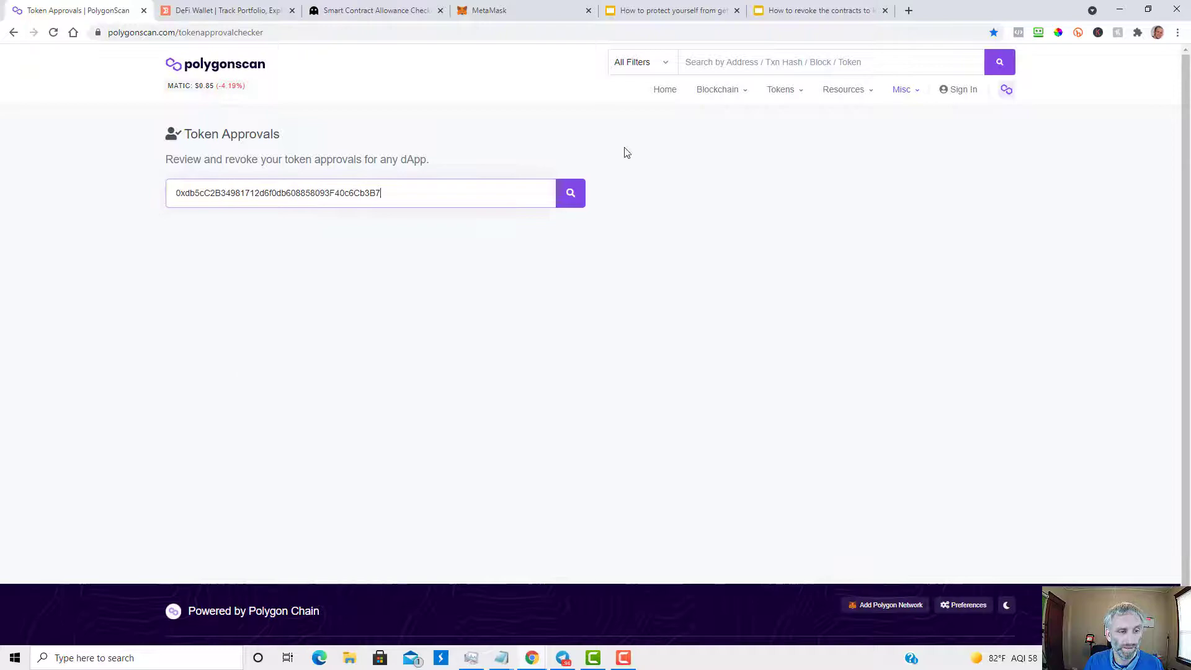
click(569, 193)
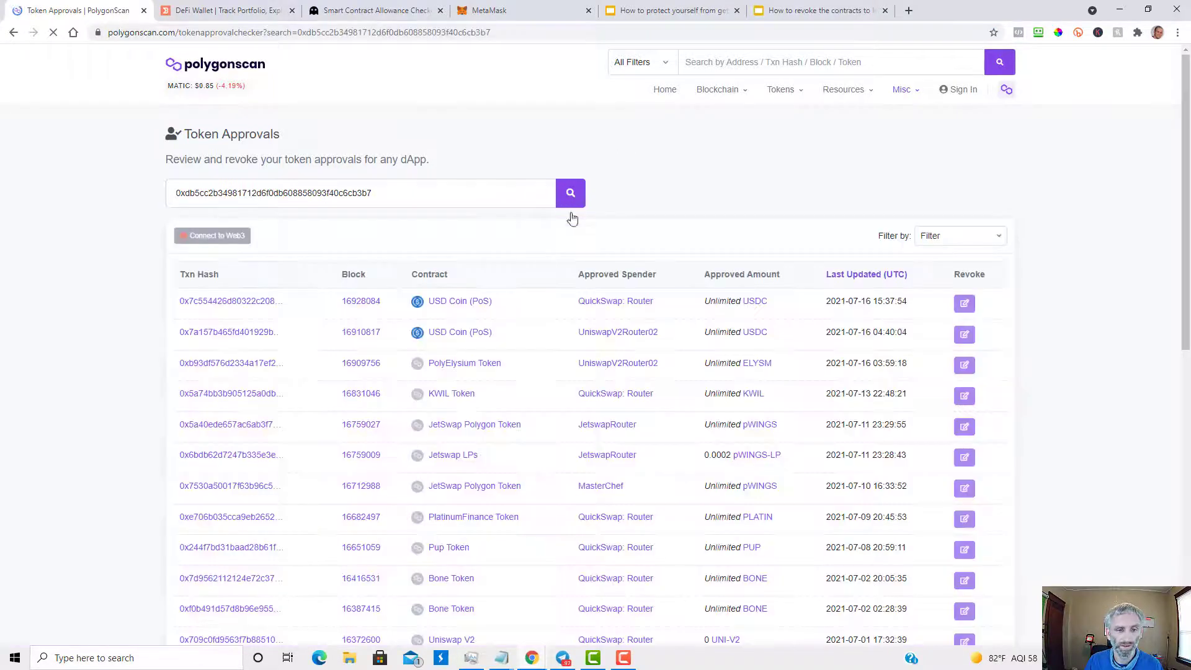
click(227, 236)
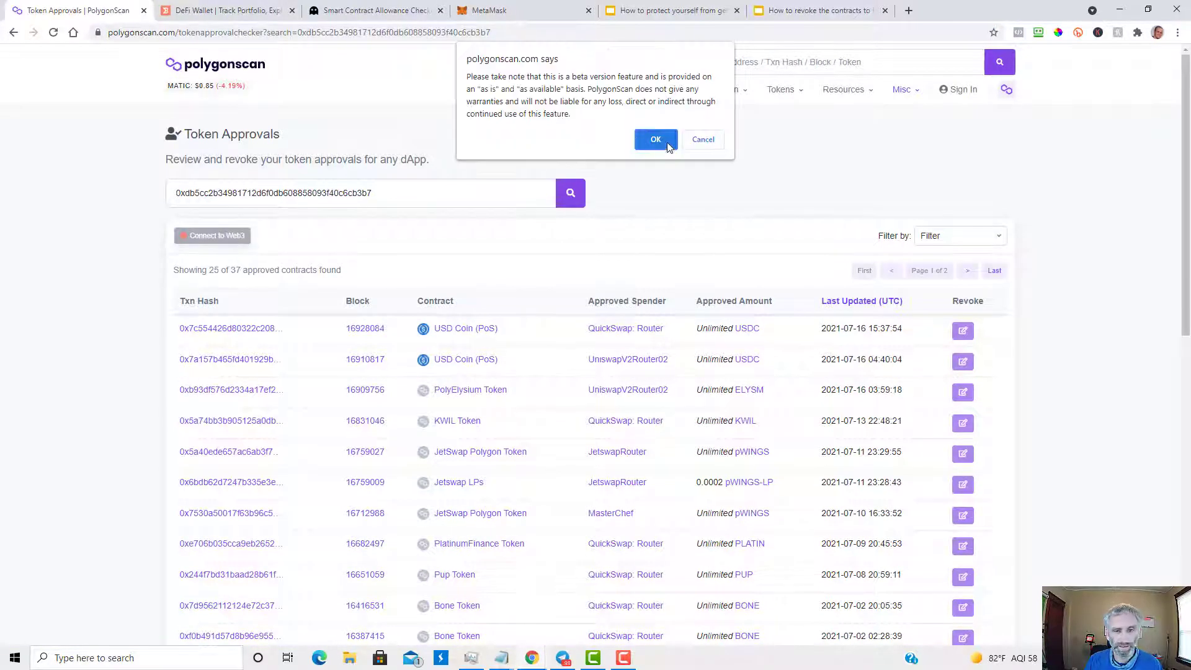
click(668, 144)
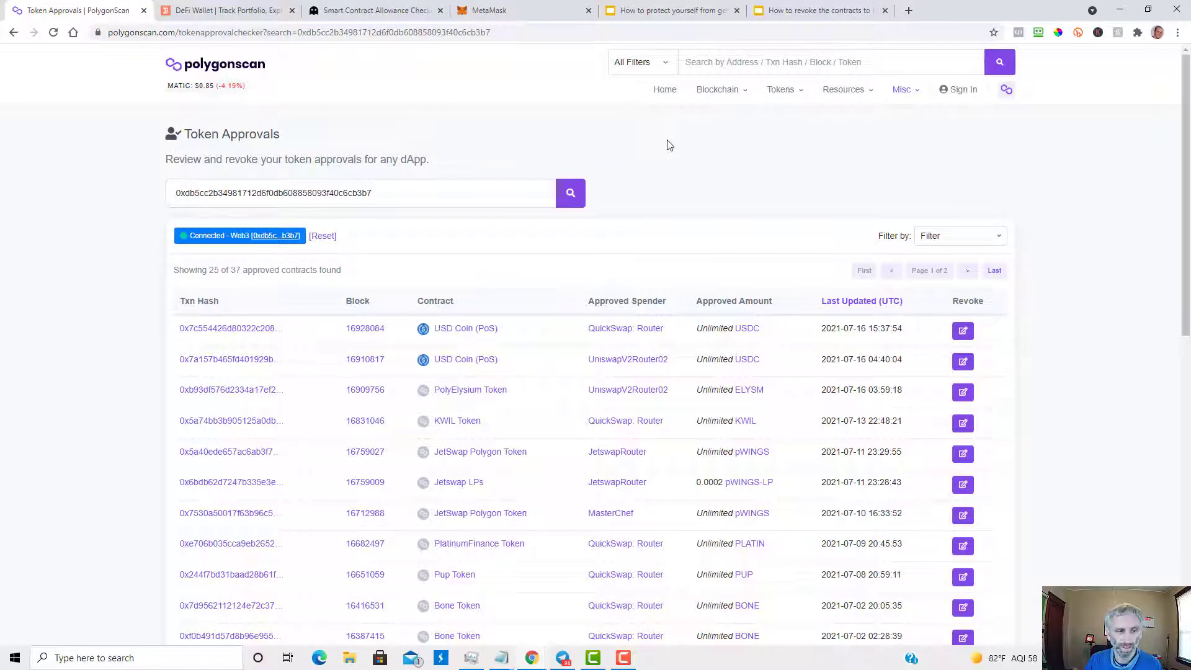
Revoke the last Uniswap V2 approval for QuickSwap: Router and confirm it in MetaMask
scroll(667, 148, down, 10)
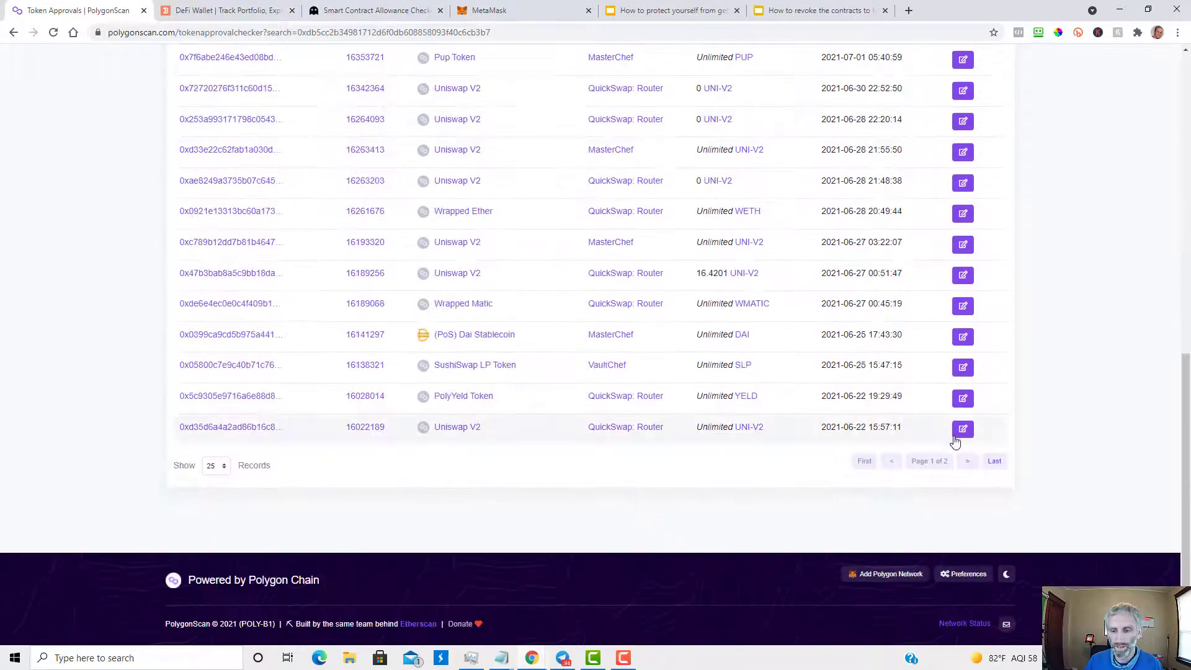
click(961, 430)
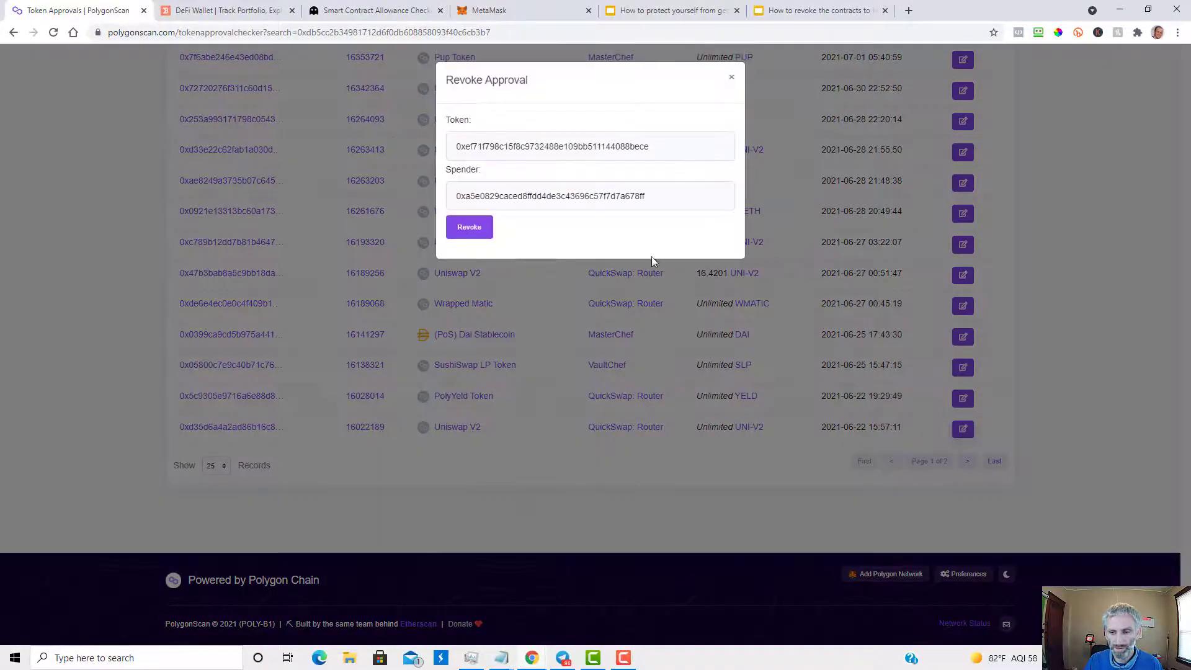
click(470, 227)
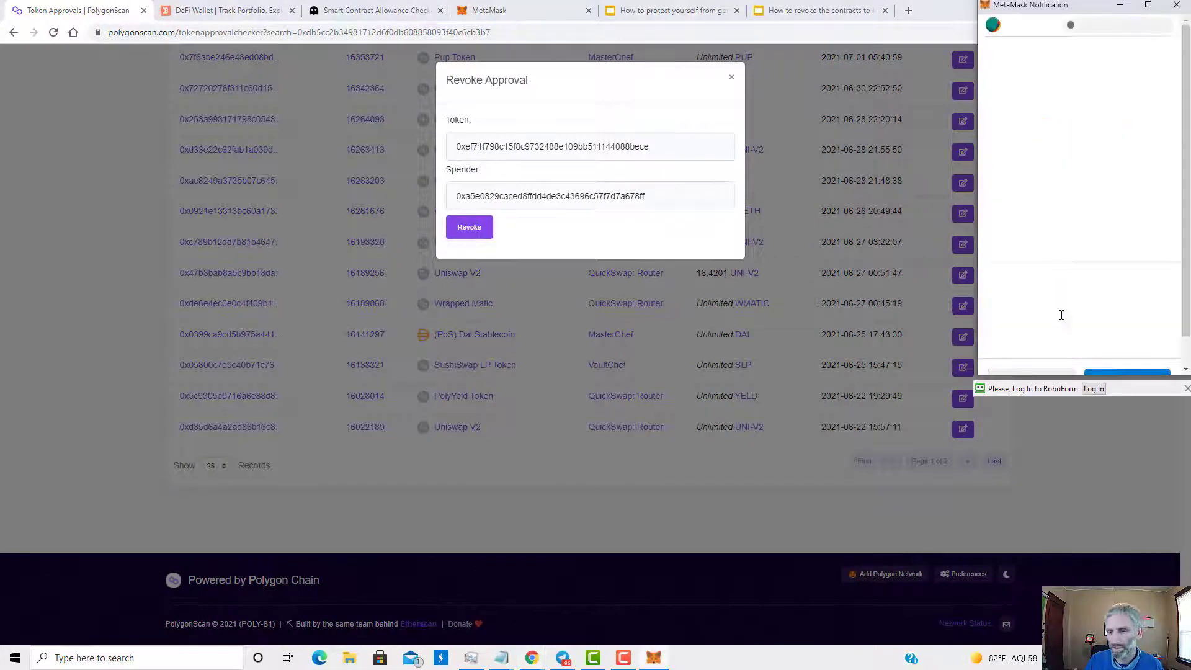
click(1156, 345)
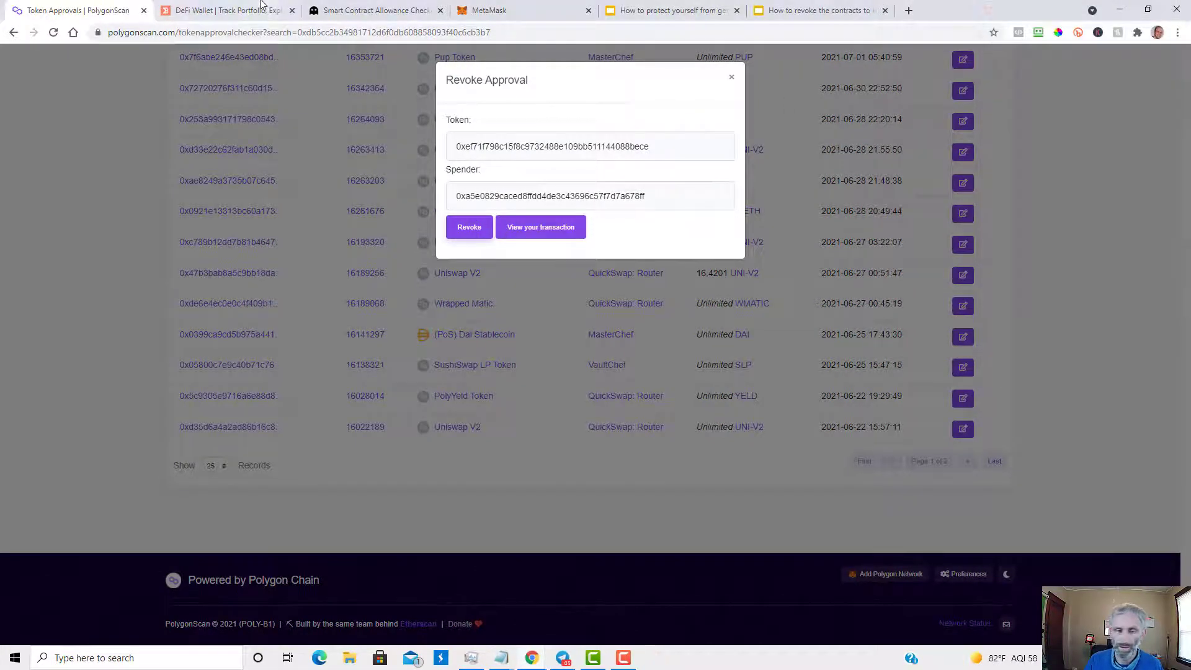
click(532, 9)
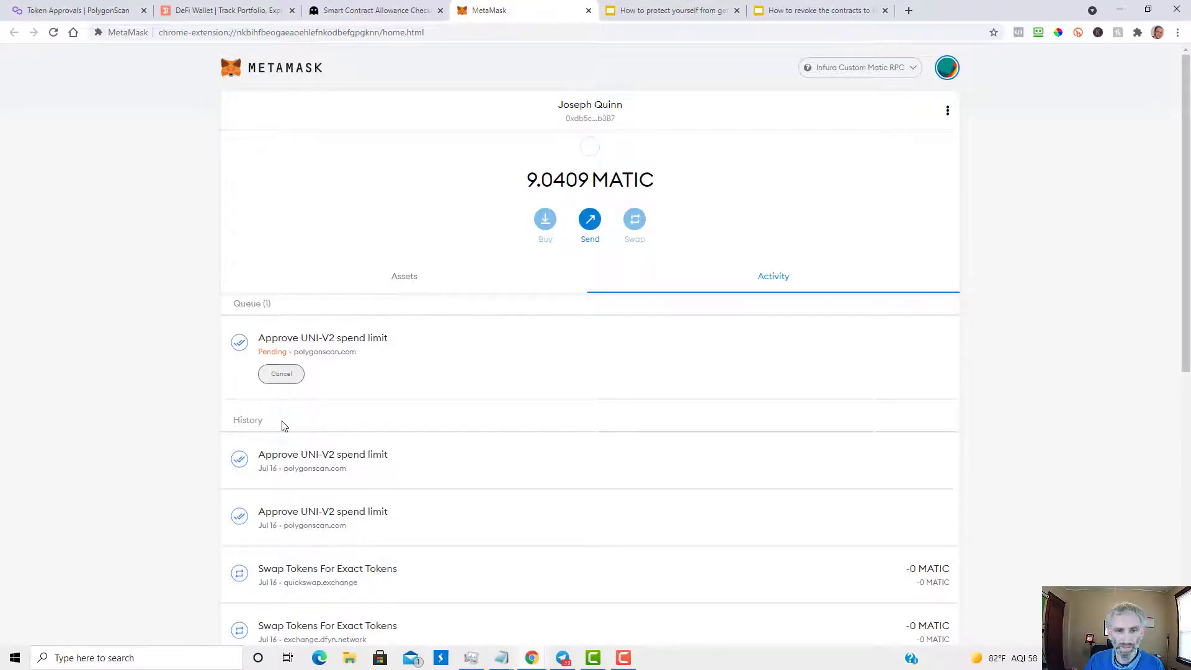
Speed up the pending Approve UNI-V2 spend limit transaction with a 5 gwei gas price
click(291, 374)
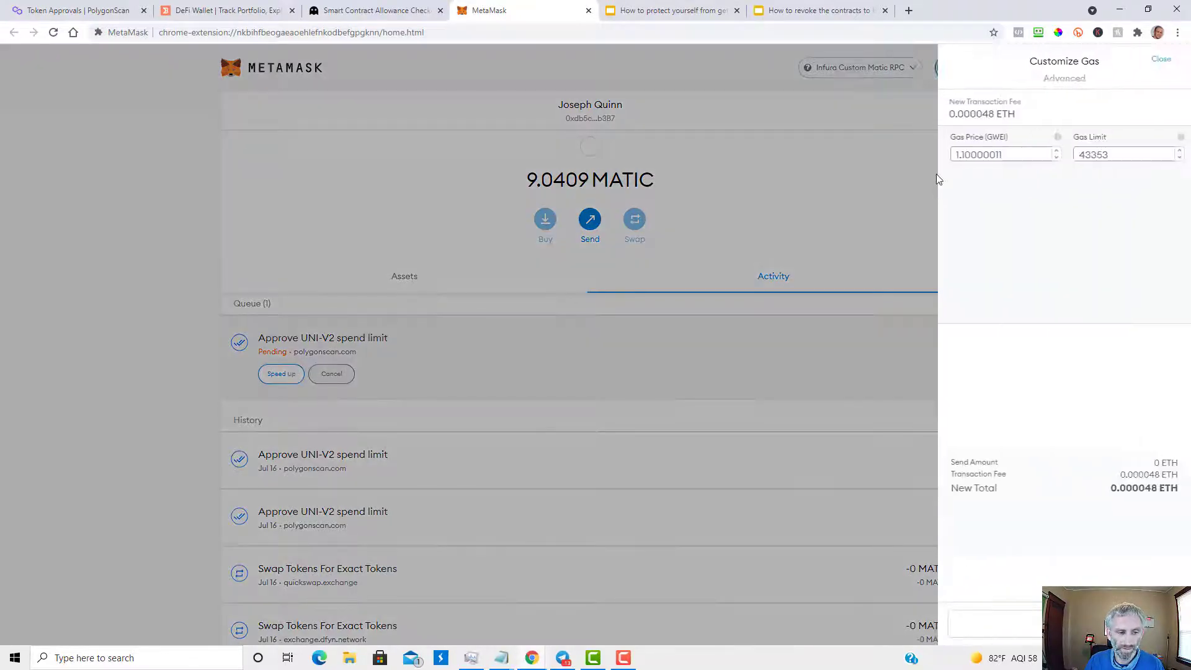
drag(1008, 154, 832, 165)
text(5)
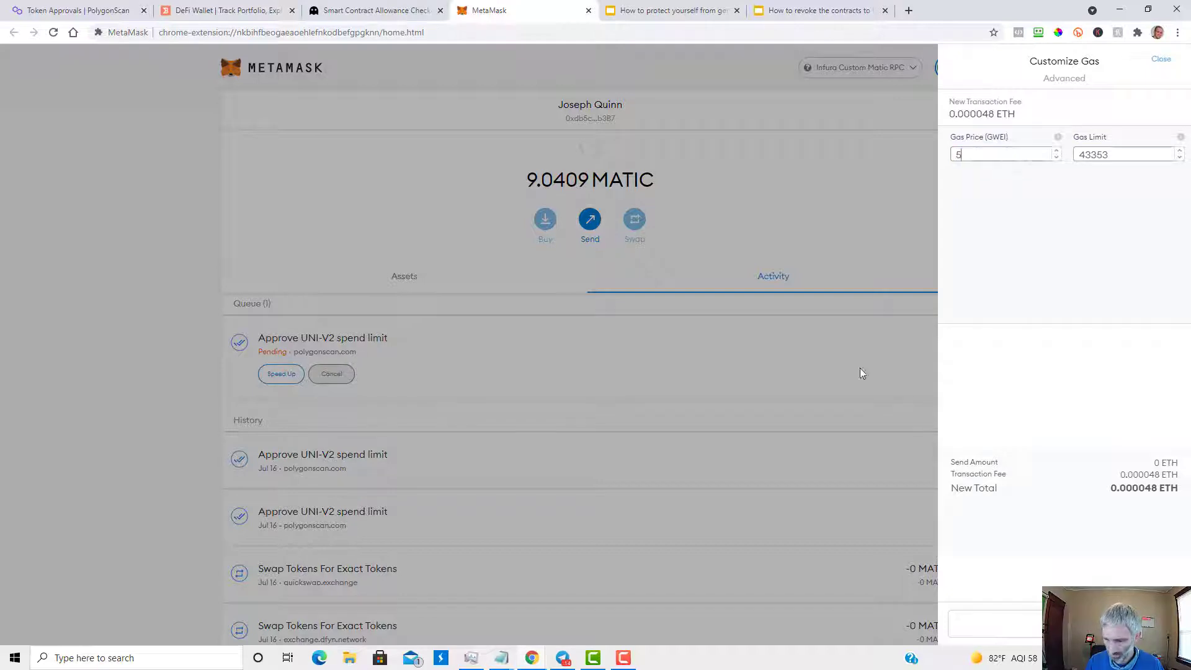
click(992, 623)
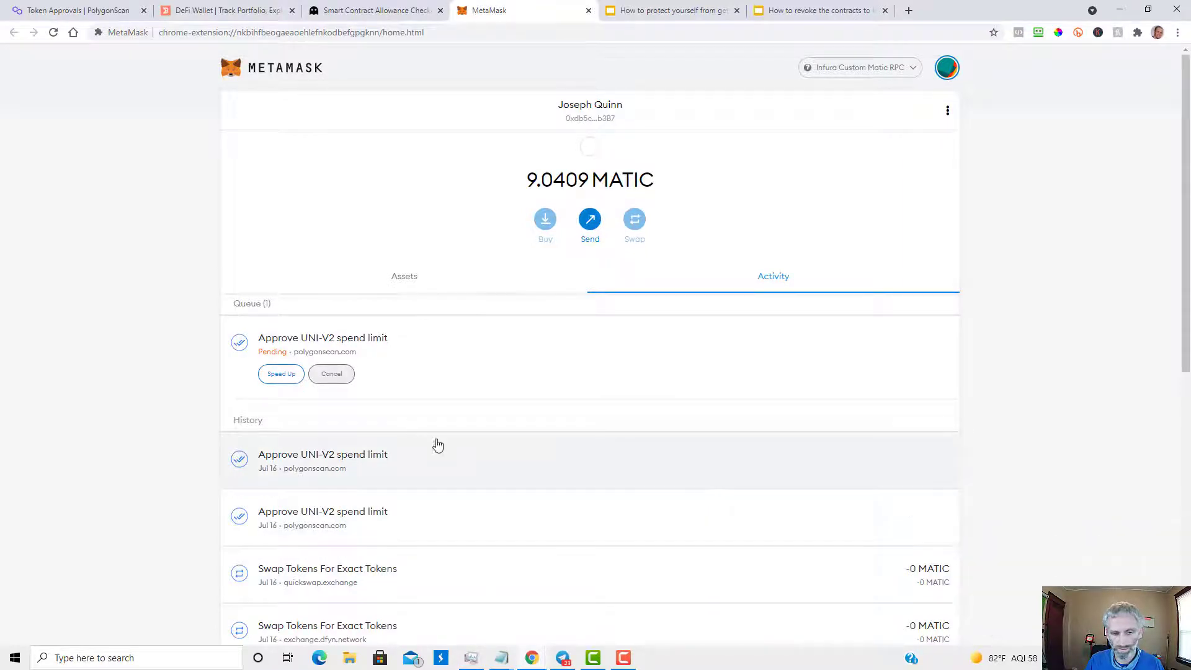
click(277, 375)
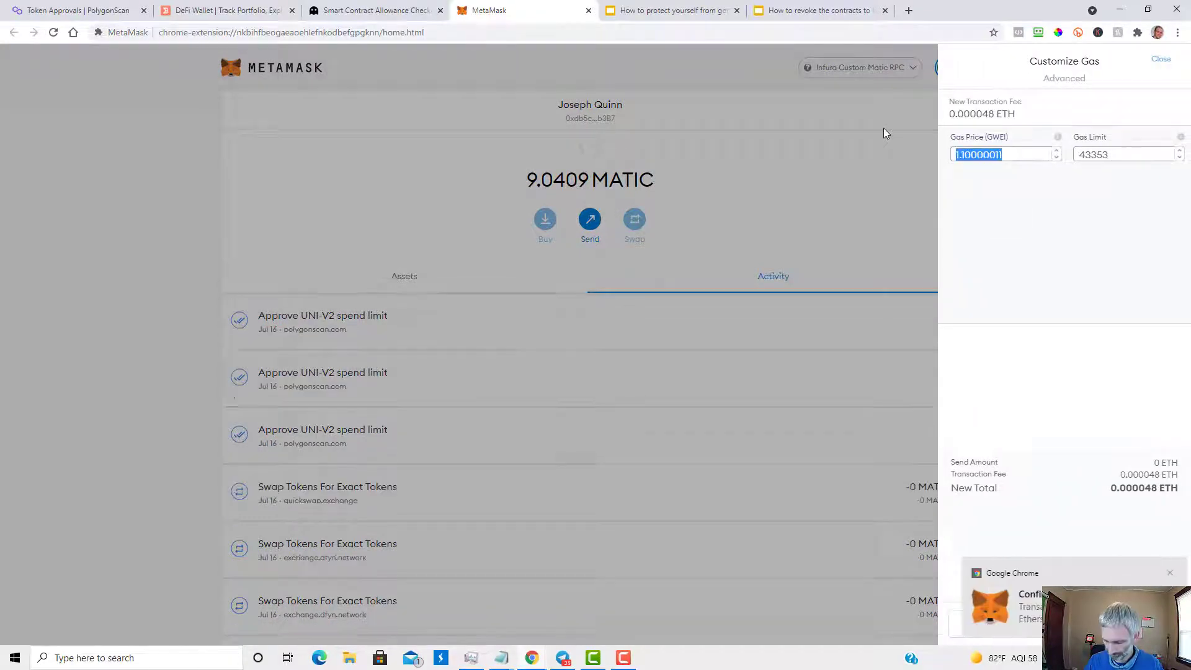
click(1160, 59)
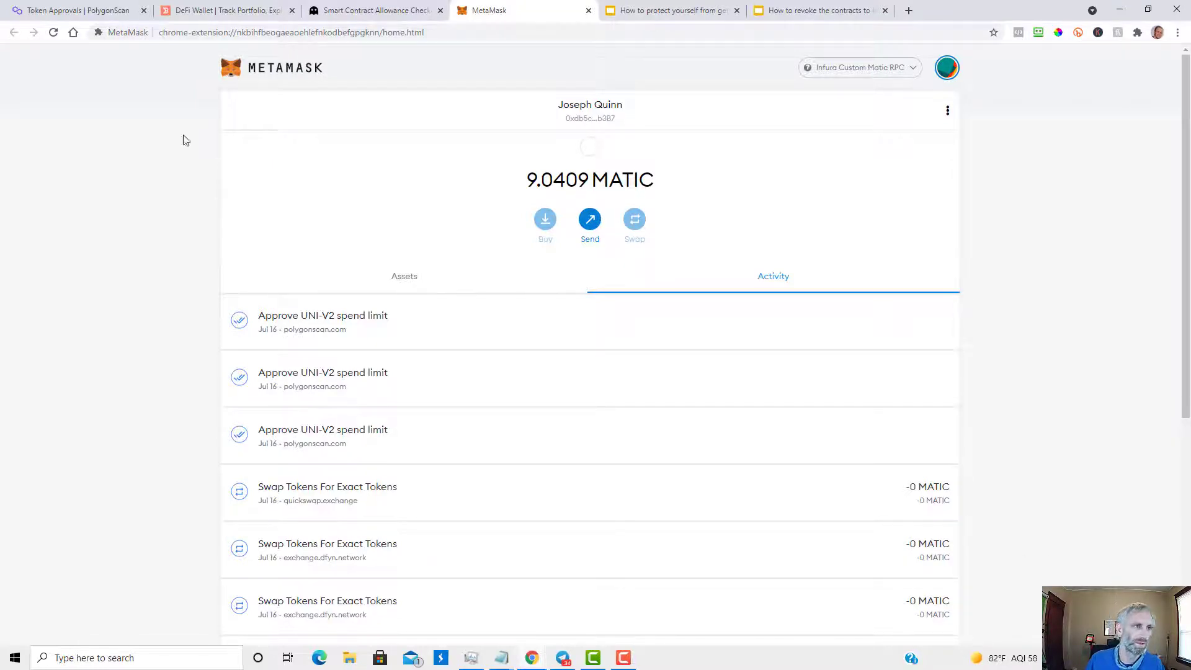
Open the wallet's DeBank profile and filter its token approvals to the Polygon chain
click(225, 11)
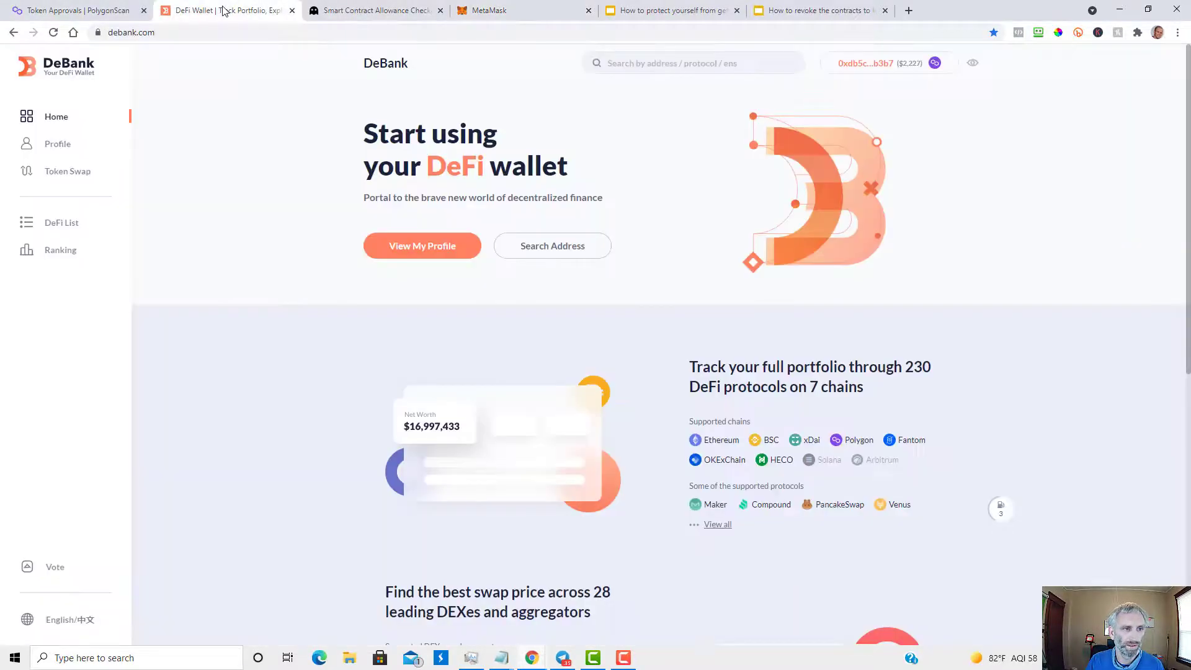
click(423, 251)
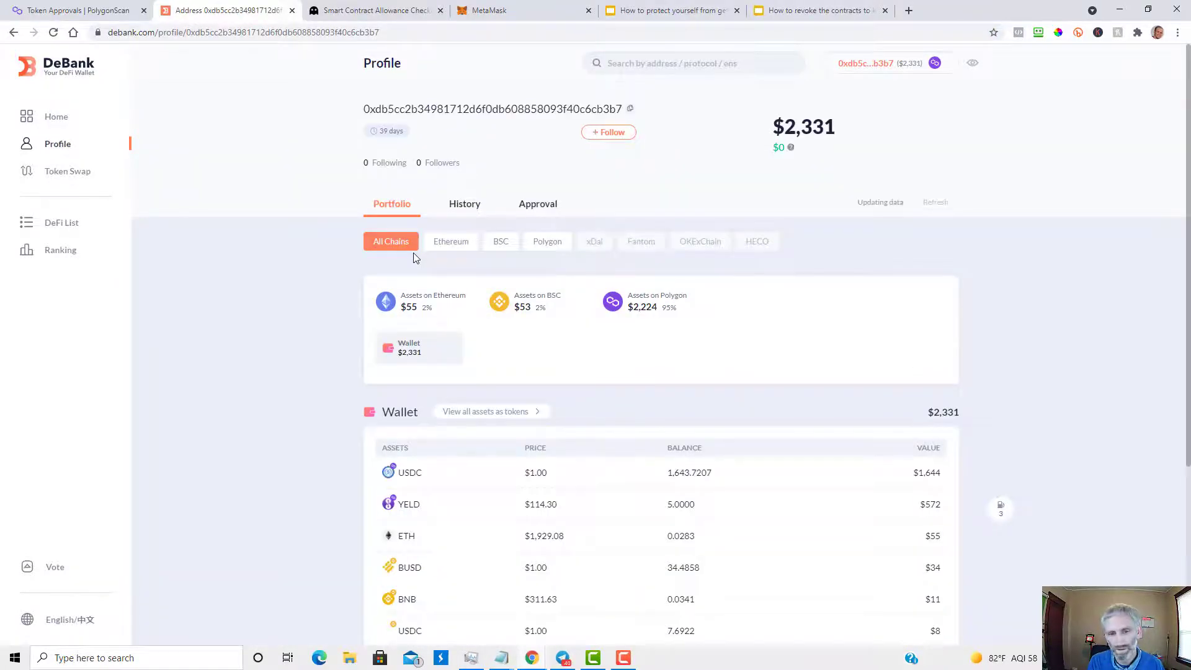
scroll(529, 301, down, 3)
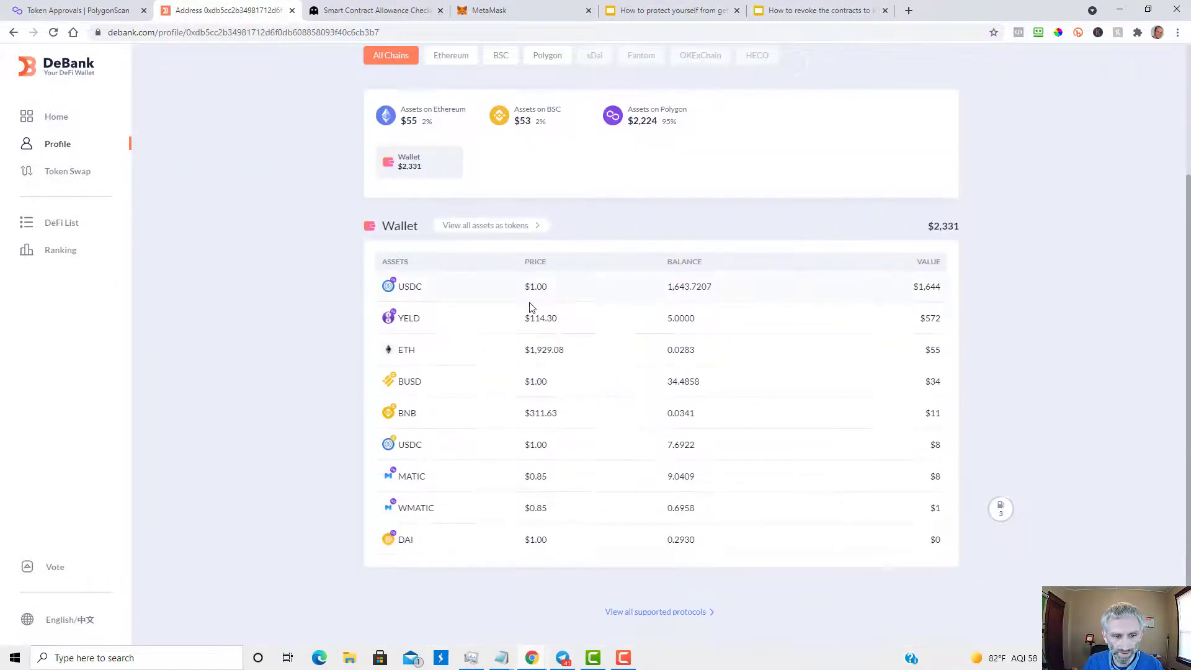
scroll(531, 302, up, 3)
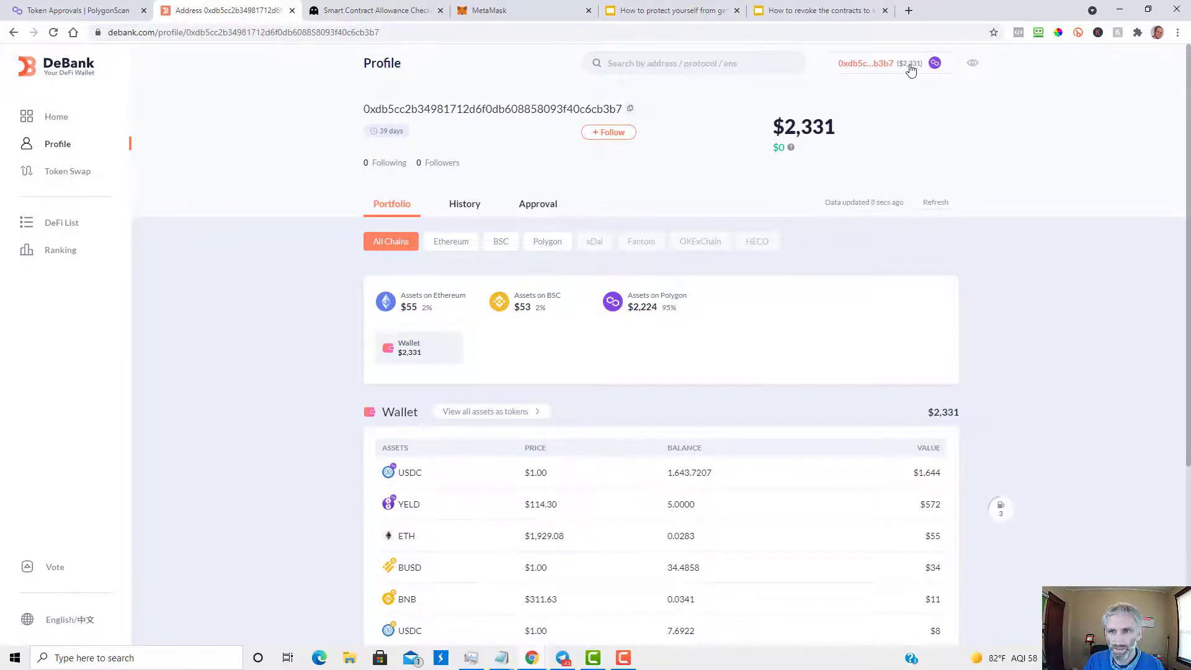
click(545, 209)
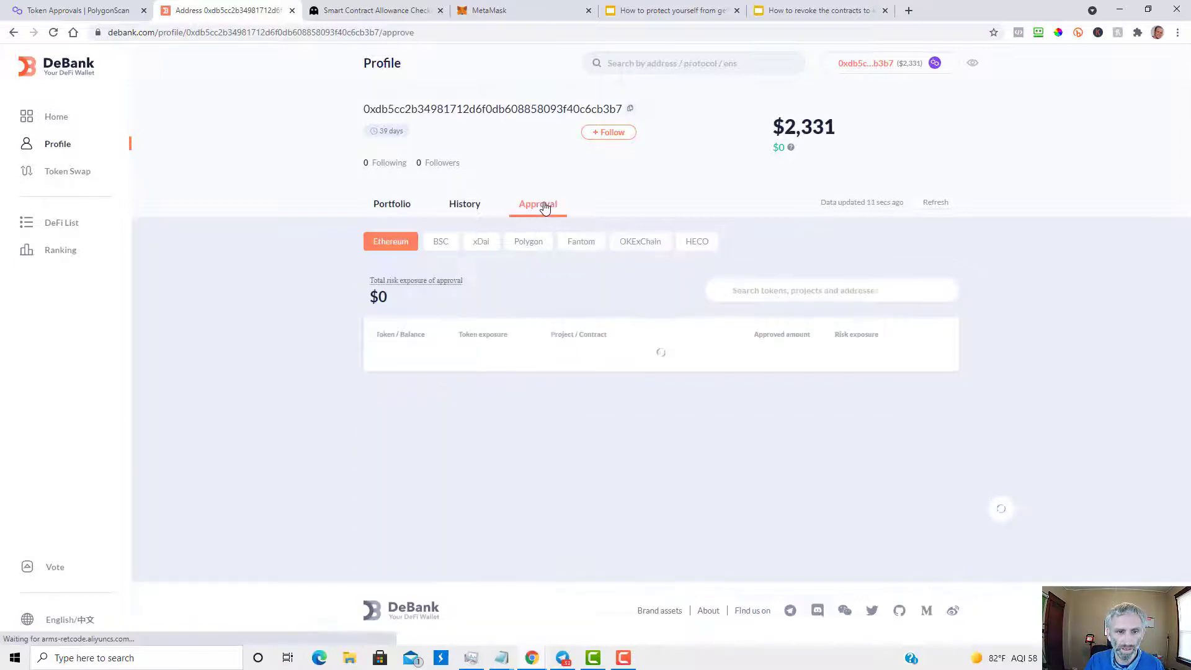
click(528, 244)
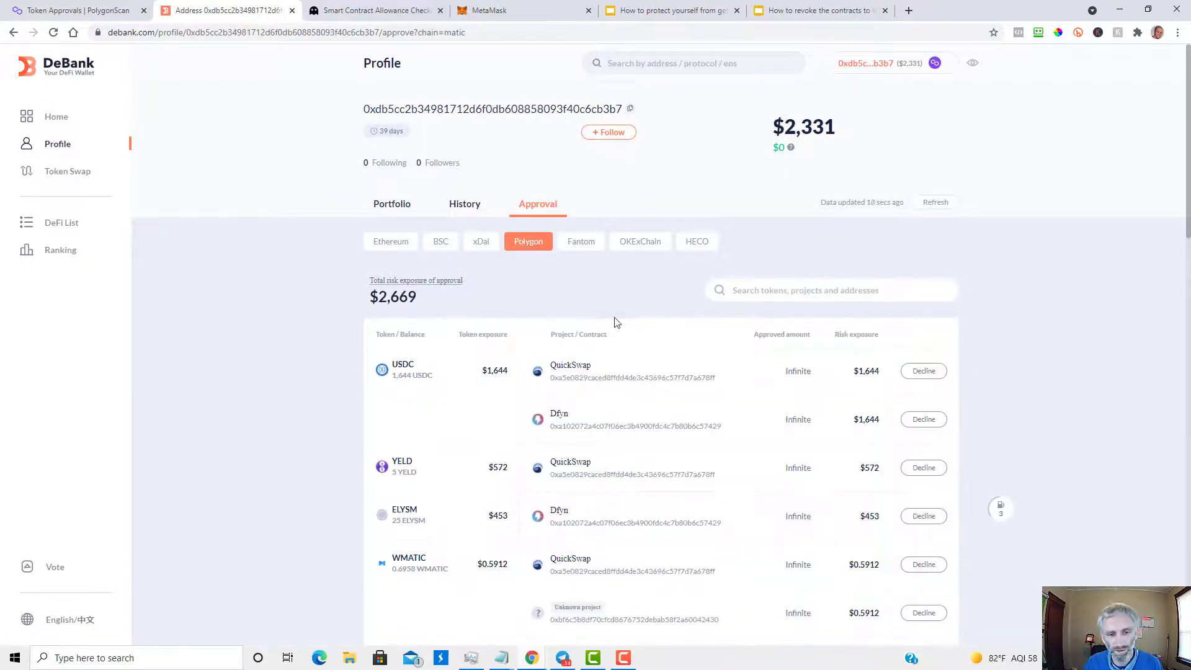
Decline PUP's spending approval for QuickSwap and confirm the revocation in MetaMask
scroll(627, 306, down, 20)
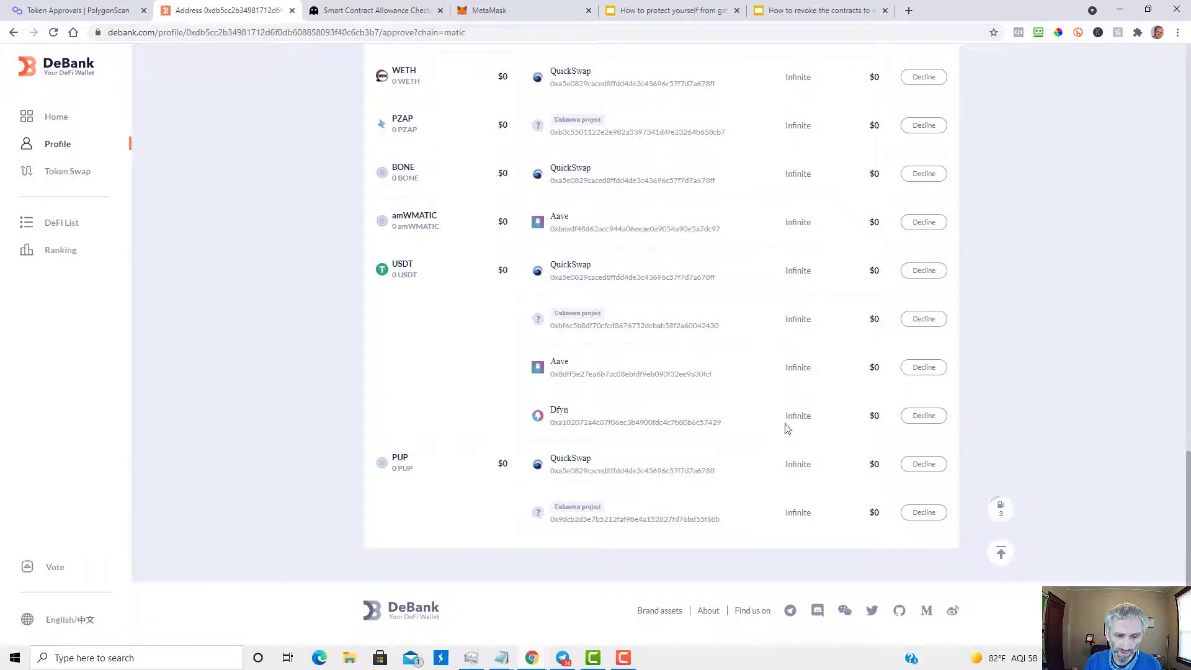
click(925, 465)
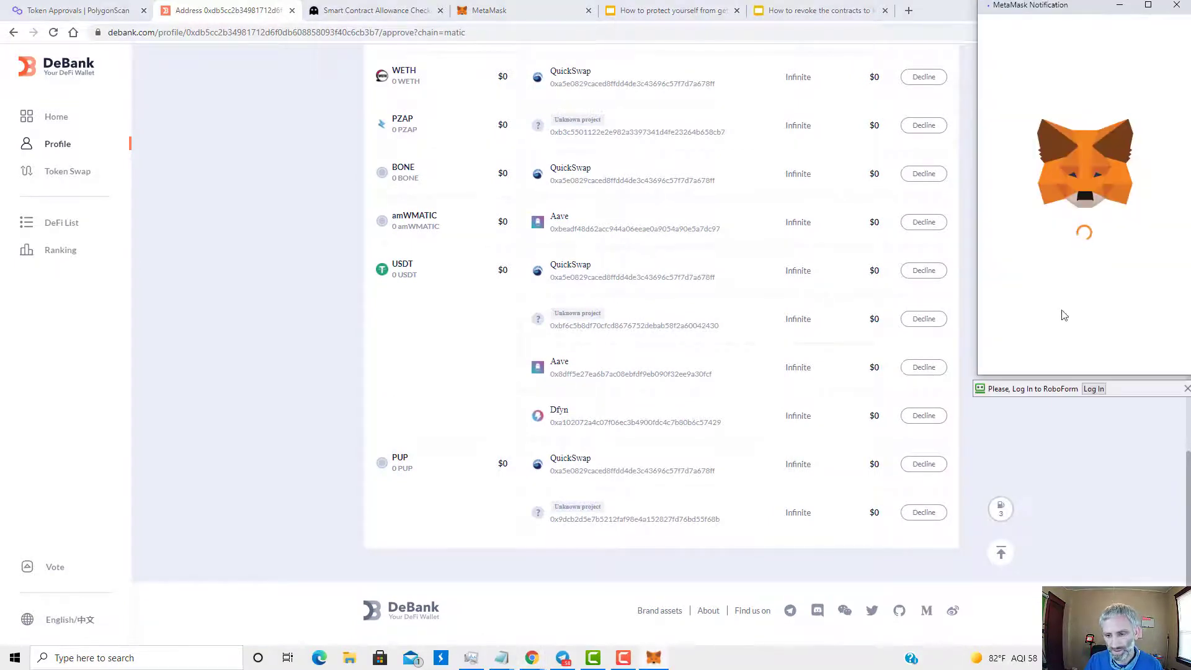
scroll(1117, 298, down, 1)
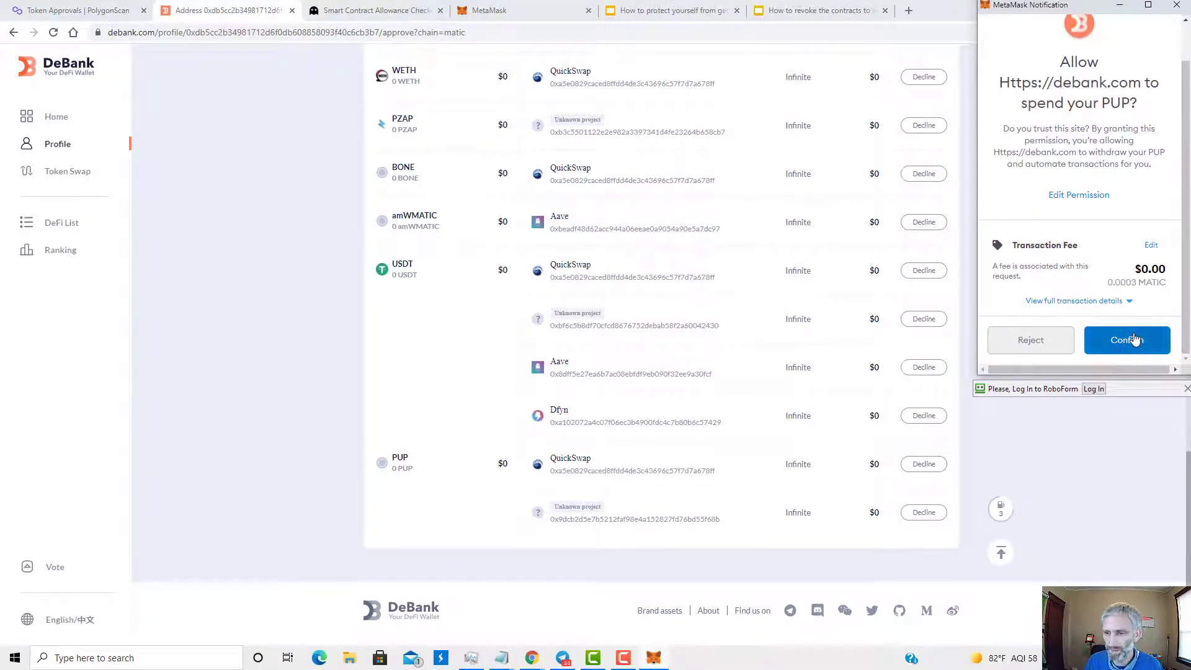
click(1128, 342)
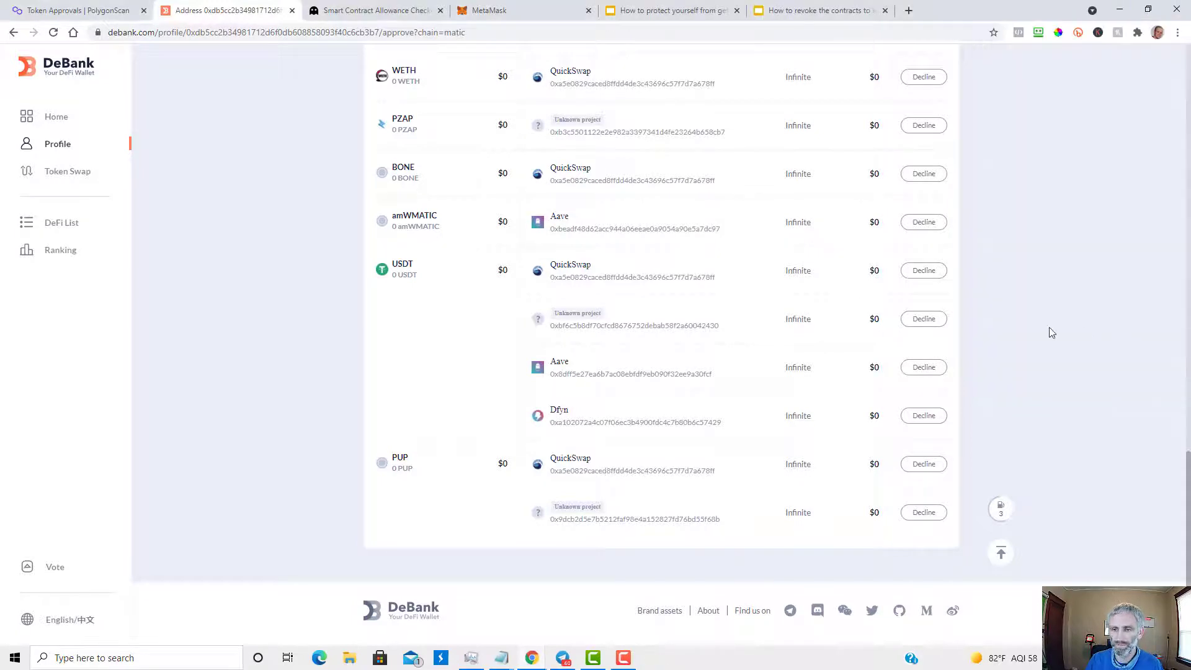
Speed up the pending PUP spend-limit transaction at 3 gwei, then return to DeBank's approvals
click(504, 10)
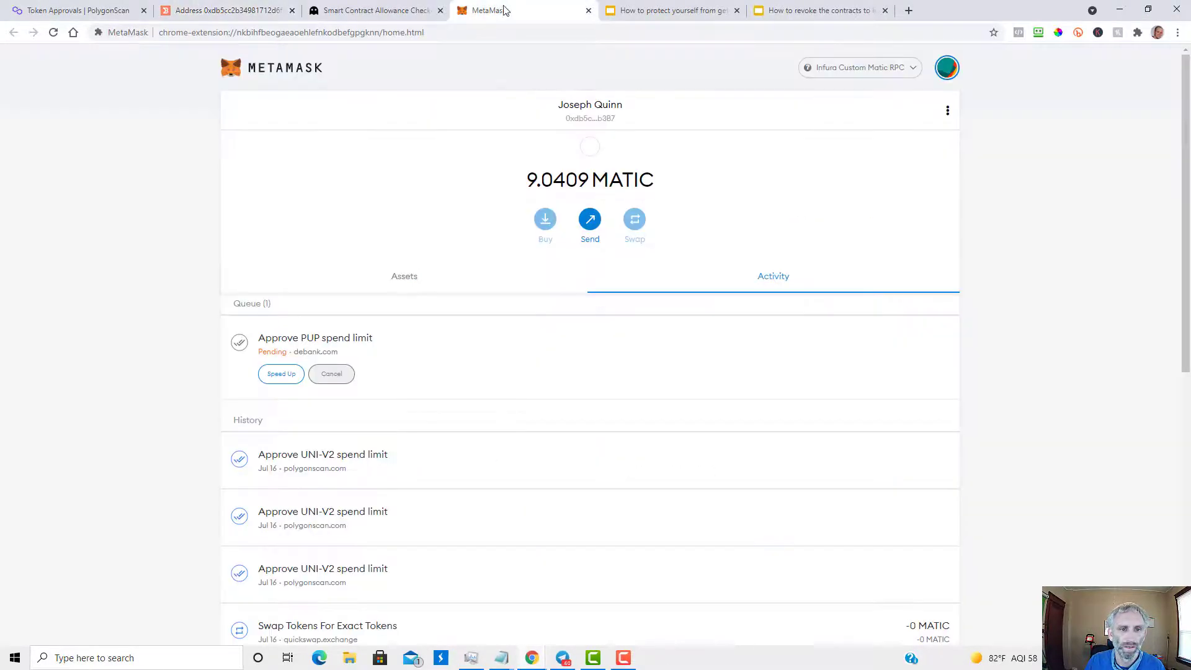
click(290, 373)
drag(1005, 146, 883, 150)
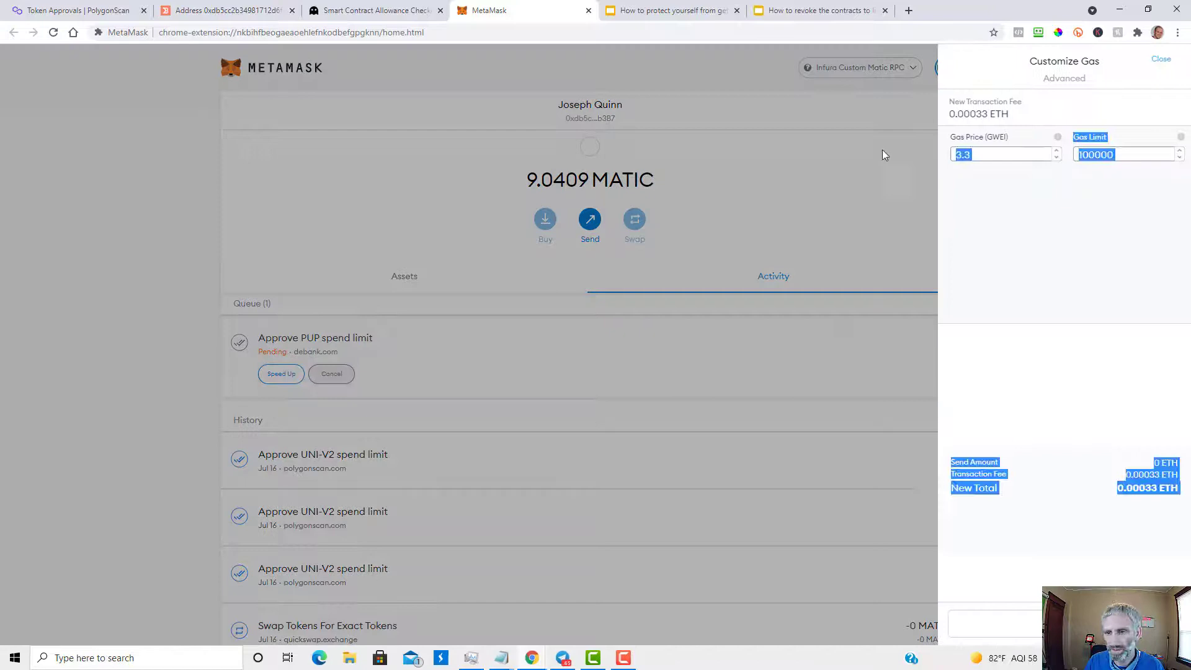
click(1001, 154)
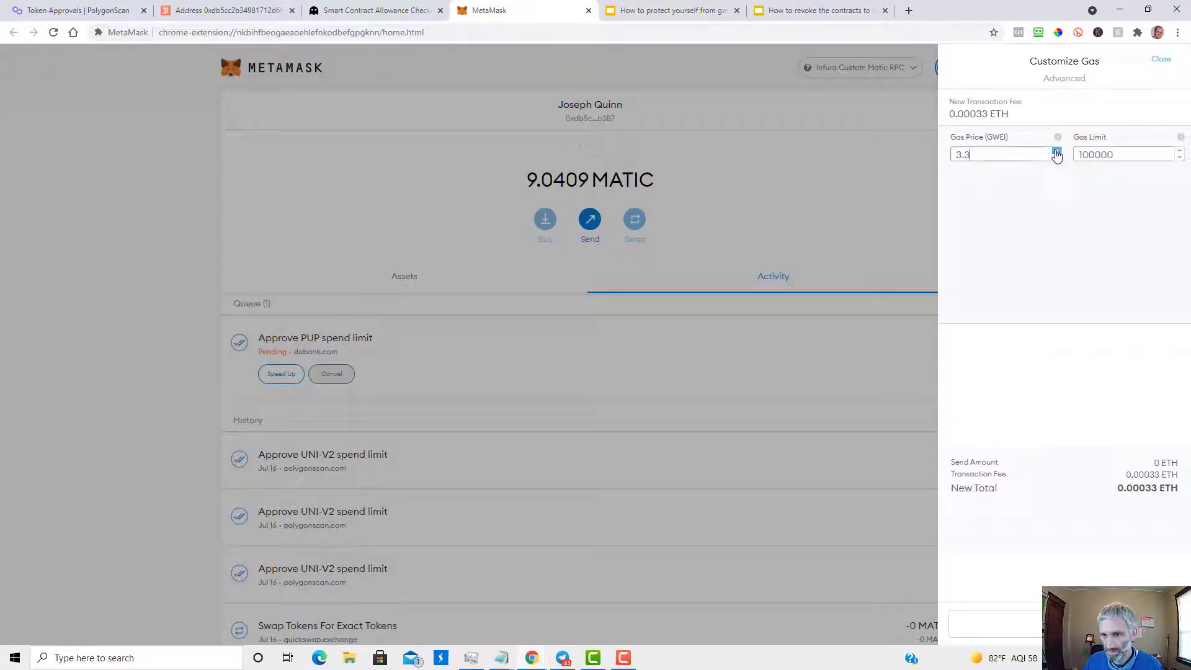
click(1057, 158)
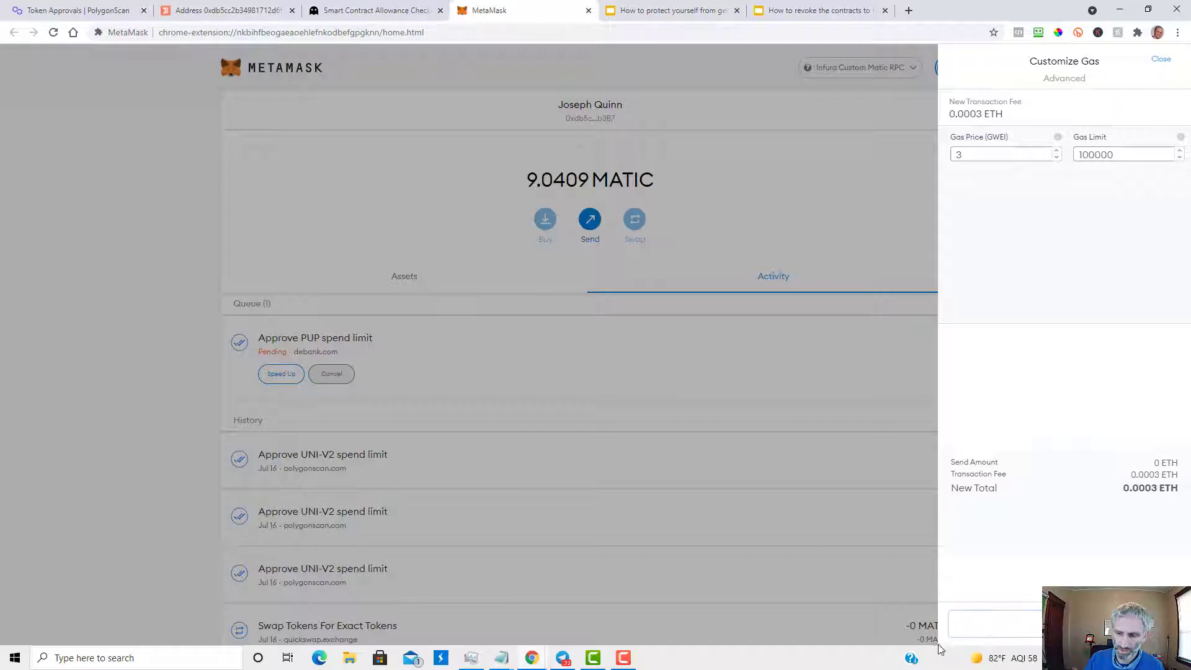
double_click(1057, 151)
triple_click(1056, 158)
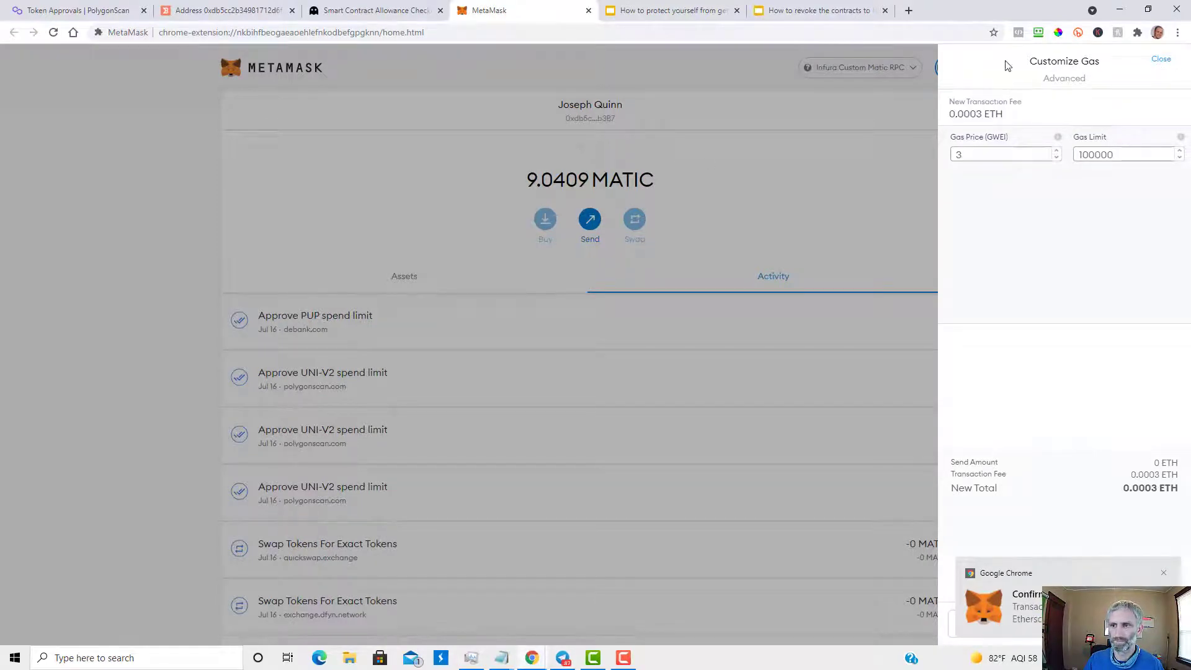
click(397, 9)
click(217, 8)
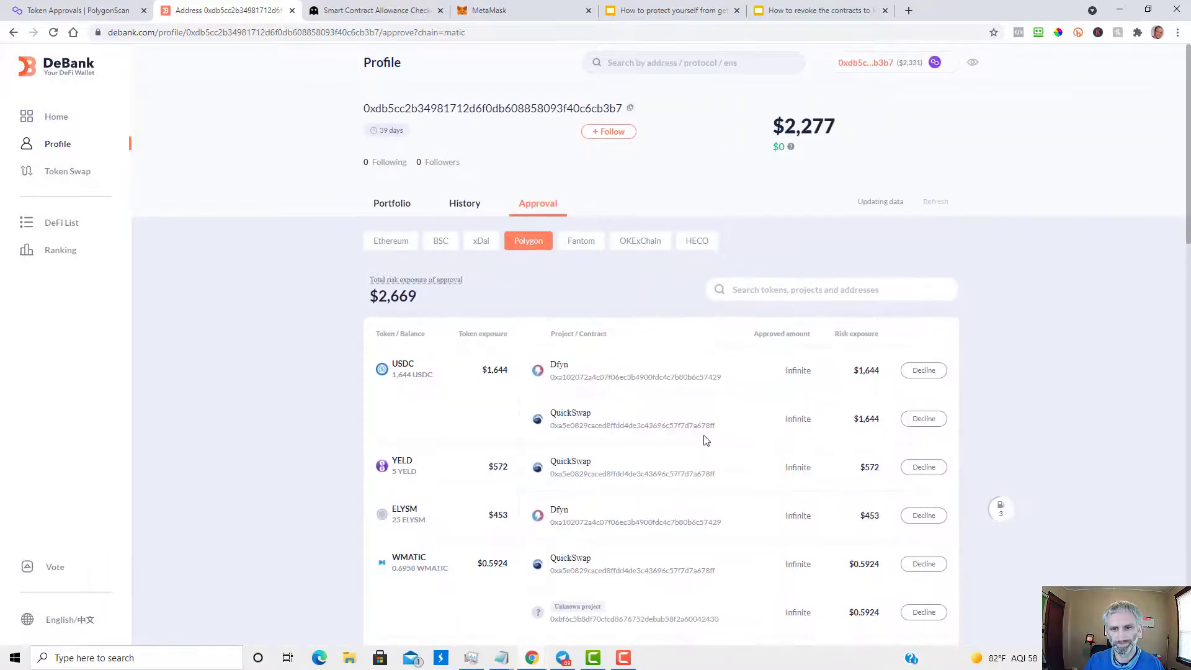
Scroll through the refreshed Polygon approvals, still $2,669 total risk exposure, checking PUP's QuickSwap approval is gone
scroll(705, 441, down, 15)
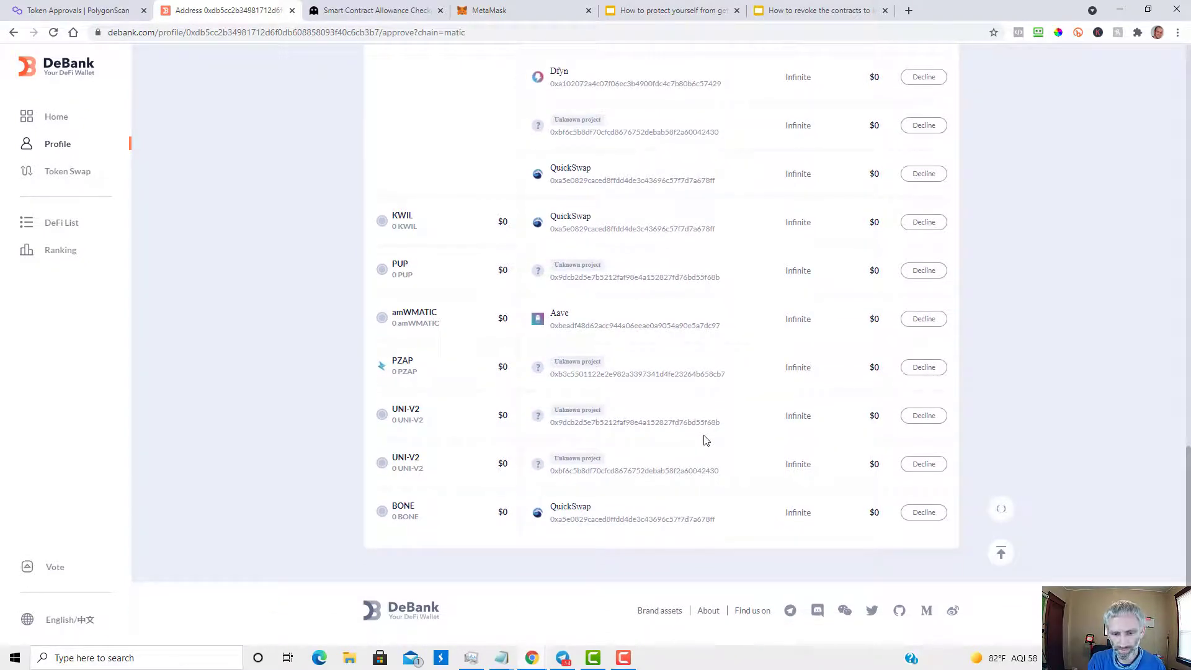
scroll(662, 422, up, 7)
scroll(661, 421, up, 11)
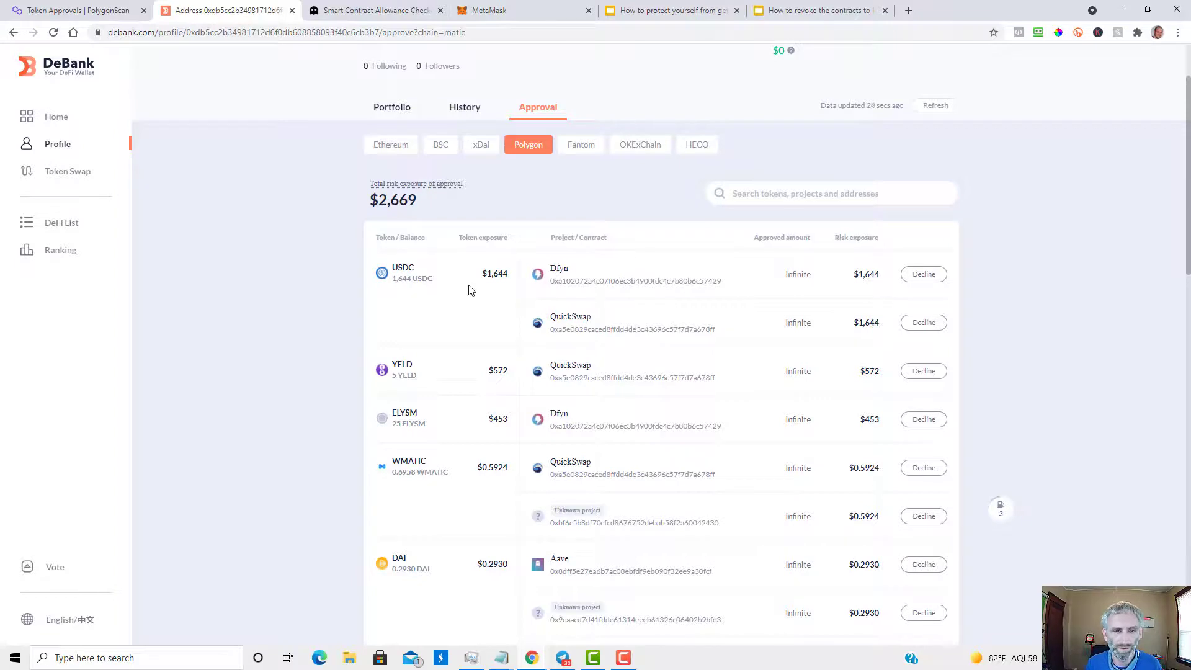
Show Unrekt's Smart Contract Allowance Checker on app.unrekt.net
click(382, 7)
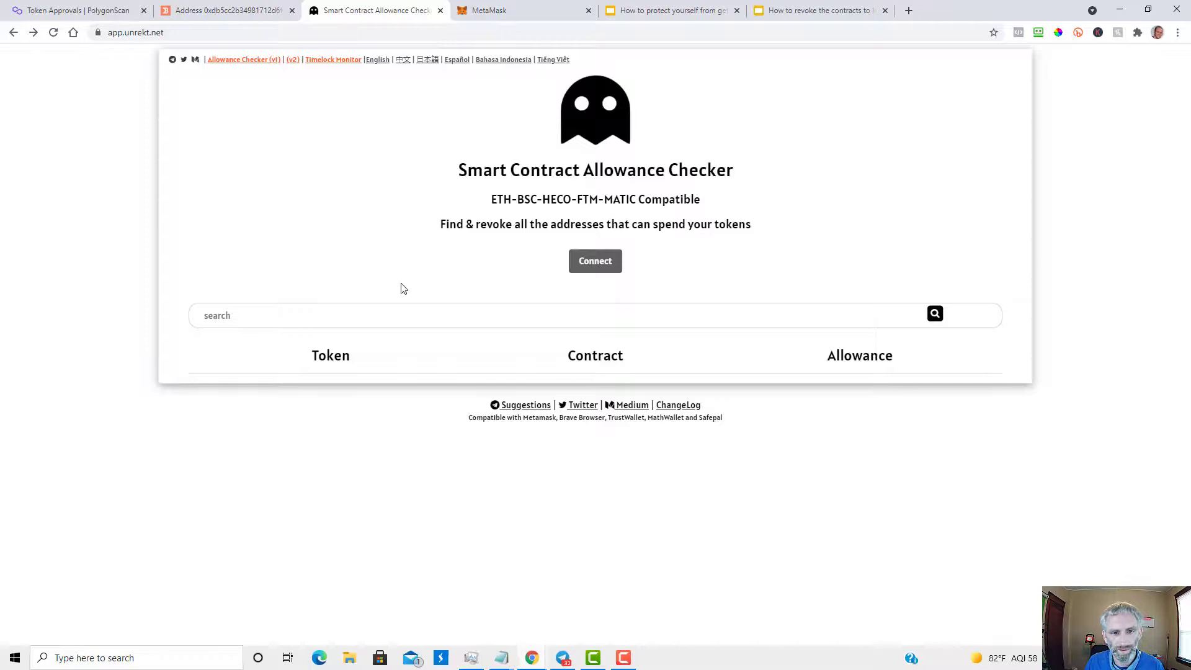